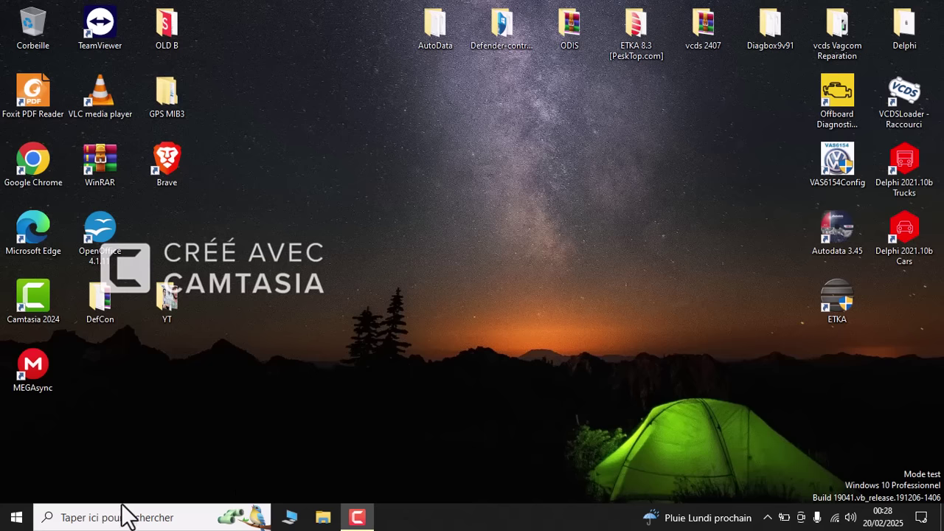
Search Windows for "prot" and check the virus and threat protection status, closing Windows Security when done.
click(112, 516)
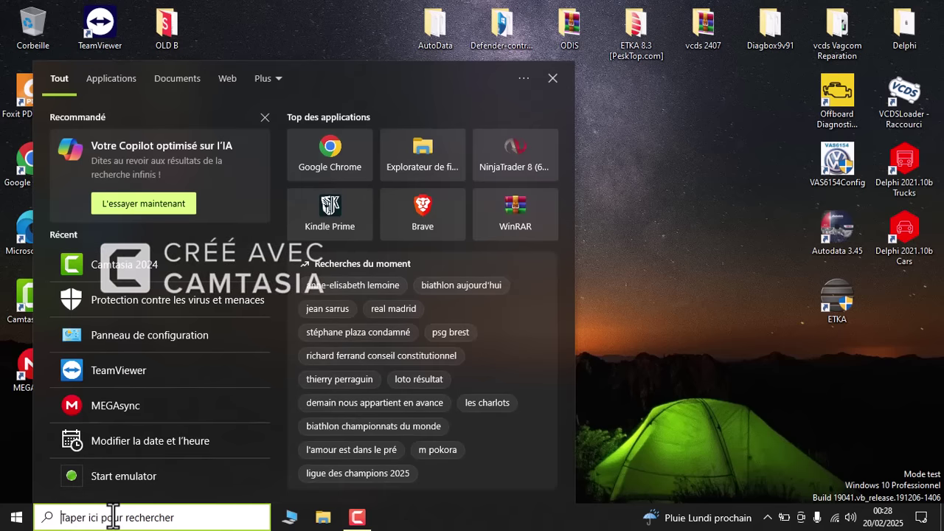
text(prot)
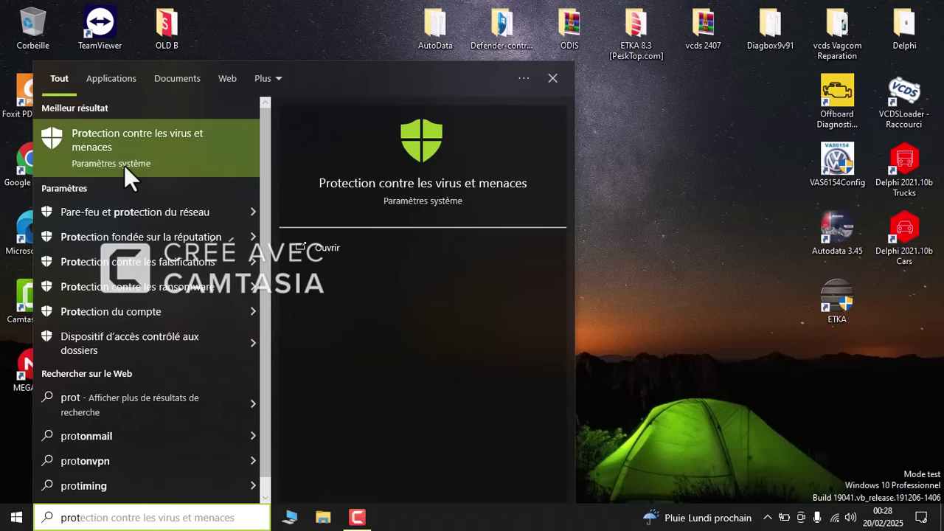
click(315, 248)
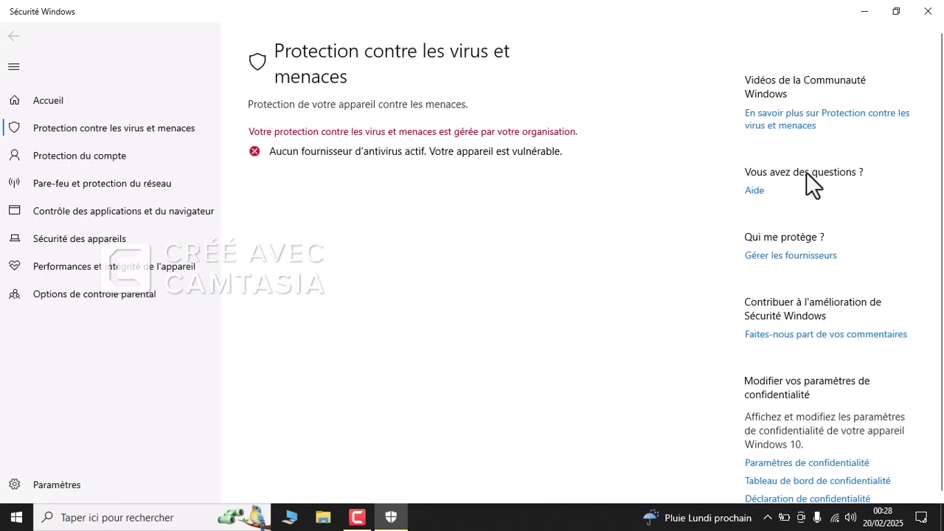
click(927, 11)
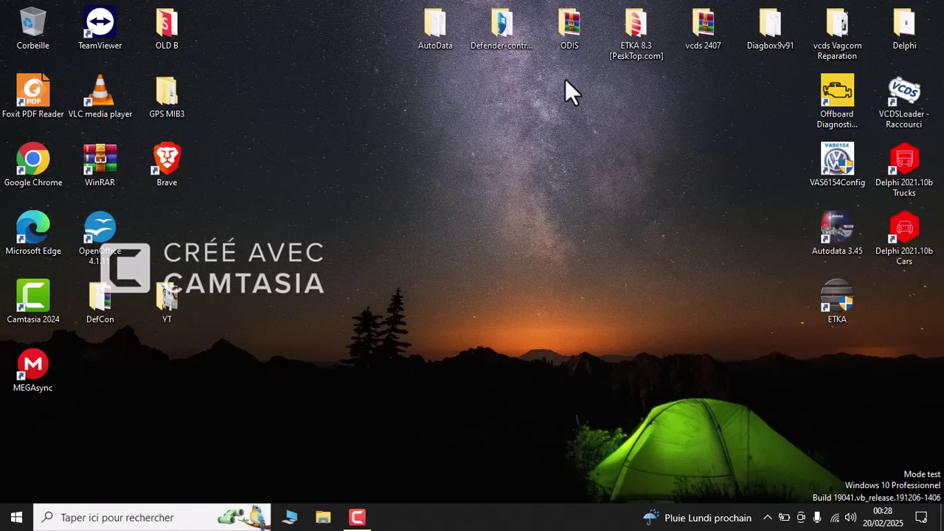
Open the Defender-control folder on the desktop and locate the dControl application.
click(493, 35)
double_click(492, 36)
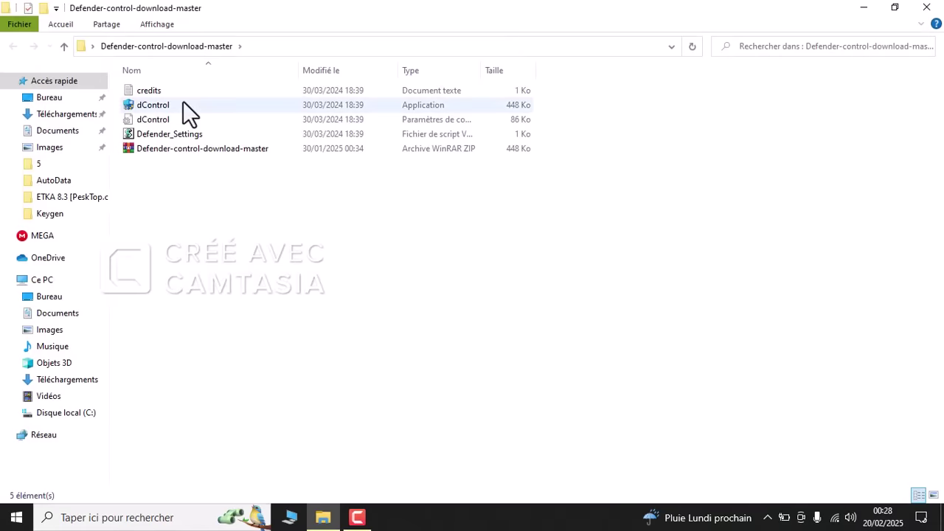
click(161, 108)
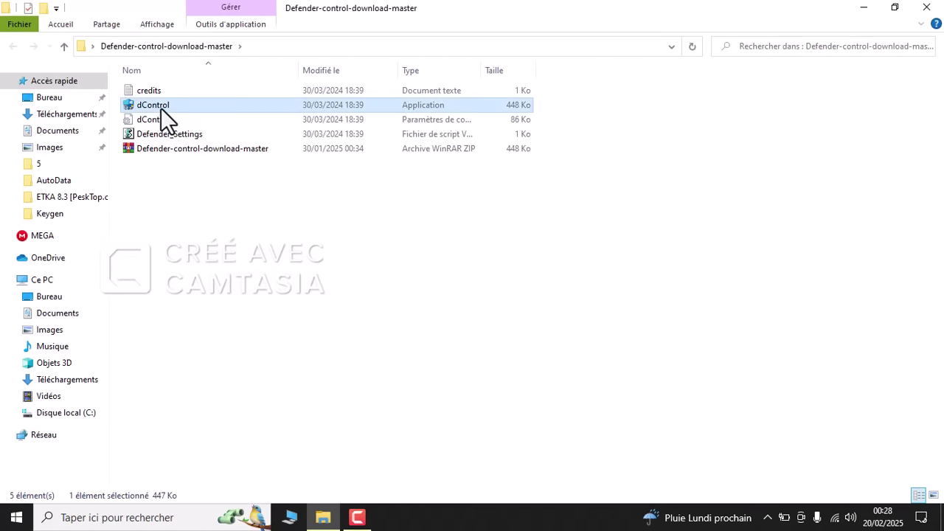
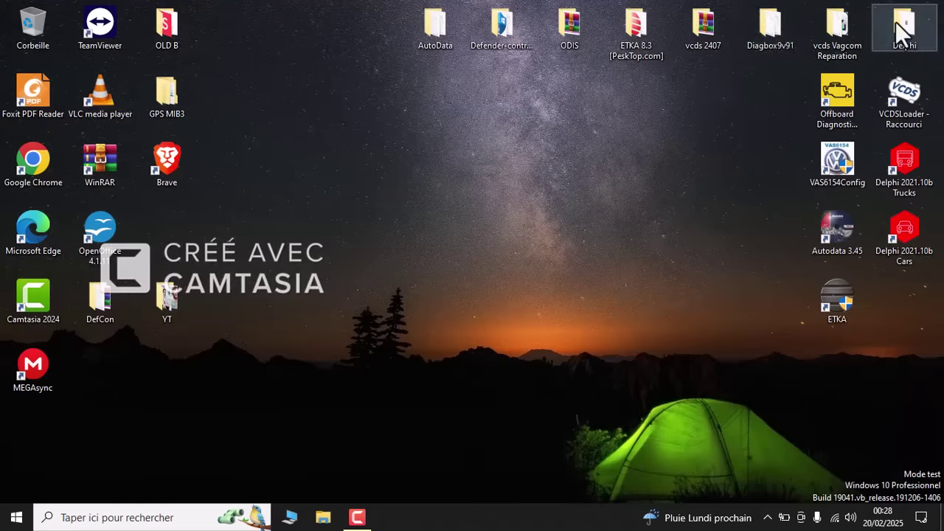
Launch the VMWARE 16.1 Windows 8-10 (64bits ONLY) installer from the VMWare installation subfolder of Diagbox9v91.
double_click(763, 33)
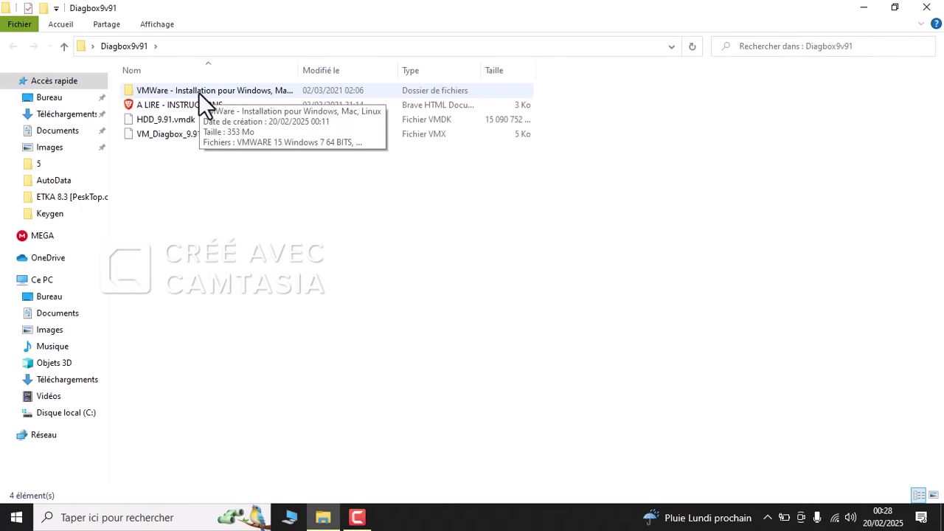
double_click(198, 92)
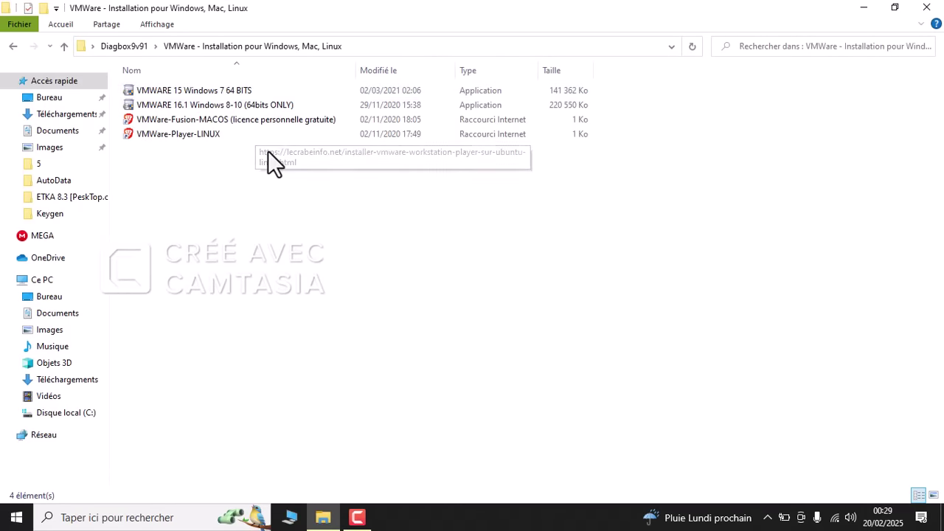
double_click(247, 111)
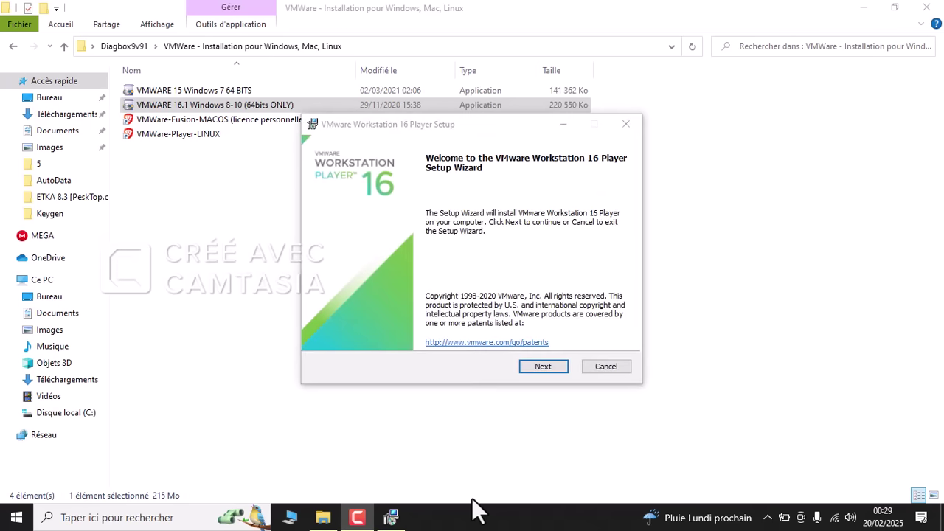
Accept the VMware license agreement and include the Enhanced Keyboard Driver in the custom setup.
click(555, 366)
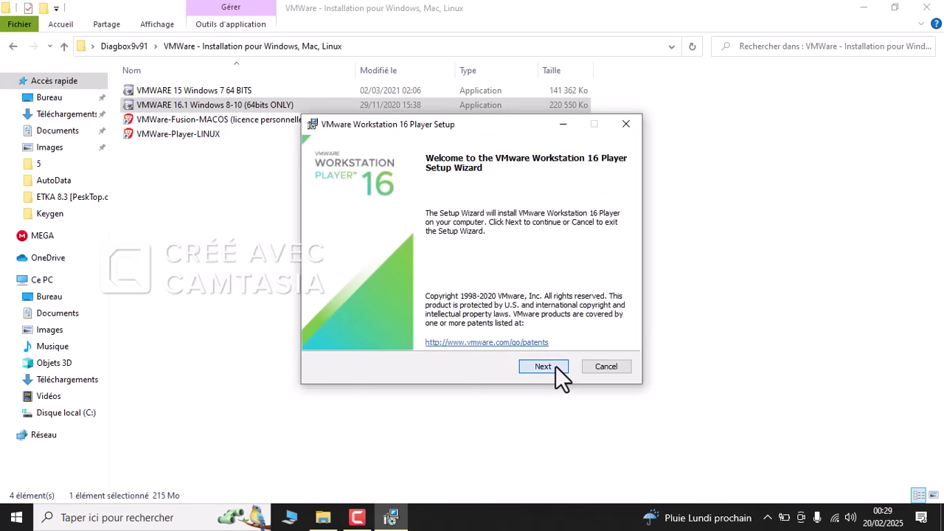
click(371, 334)
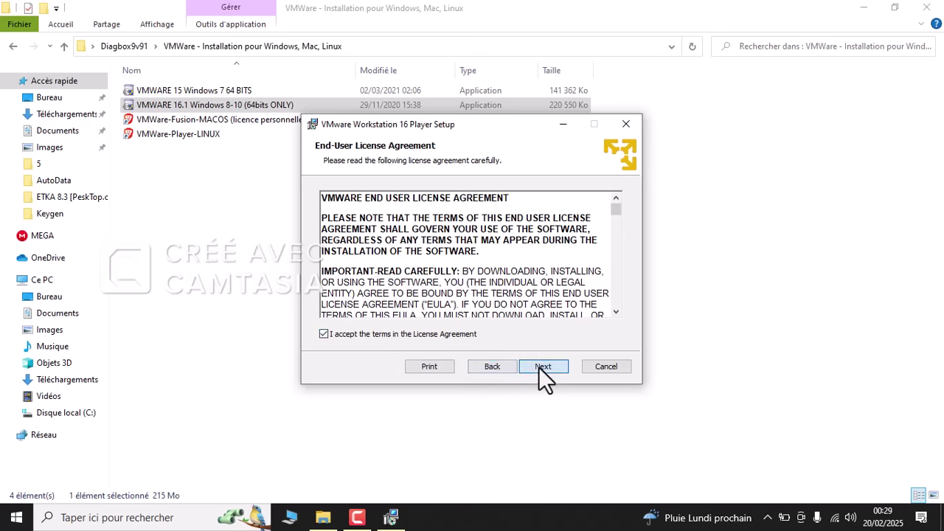
click(540, 367)
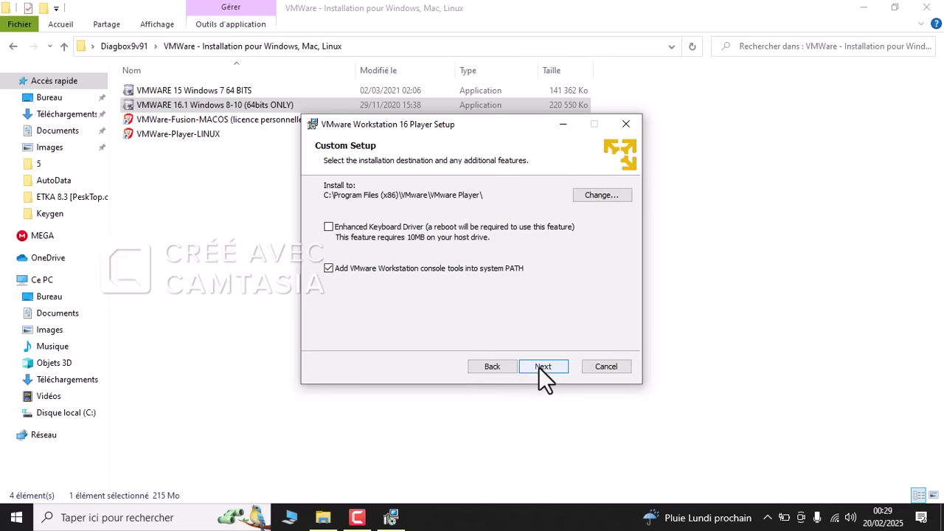
click(369, 227)
click(549, 369)
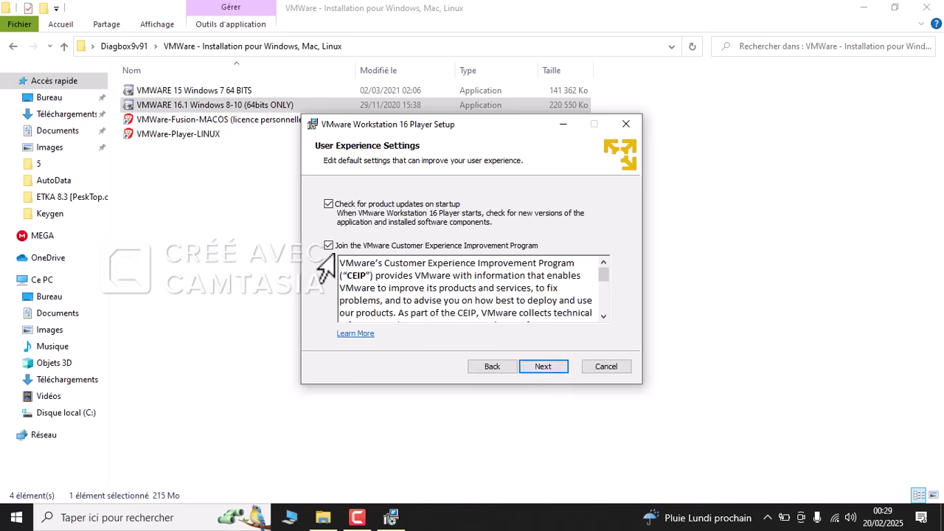
Opt out of the Customer Experience Improvement Program and of product update checks on startup.
click(327, 245)
click(328, 204)
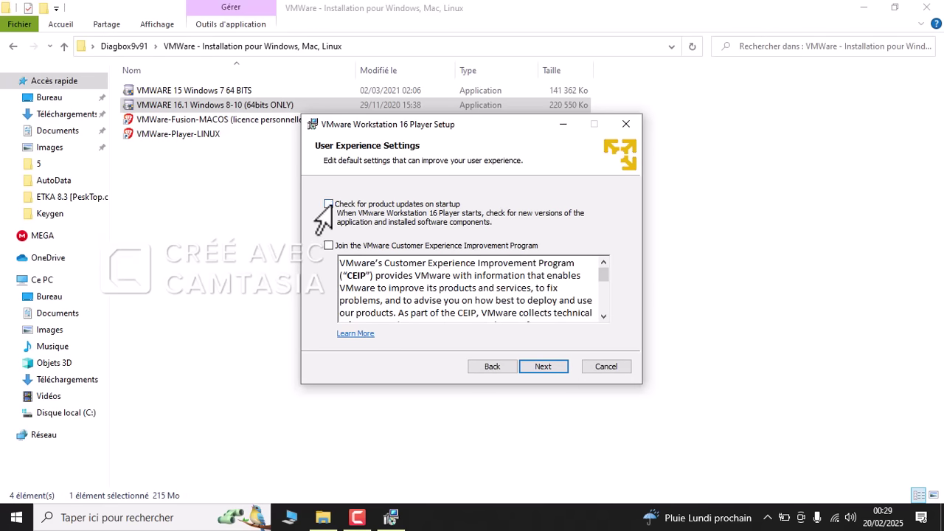
click(530, 367)
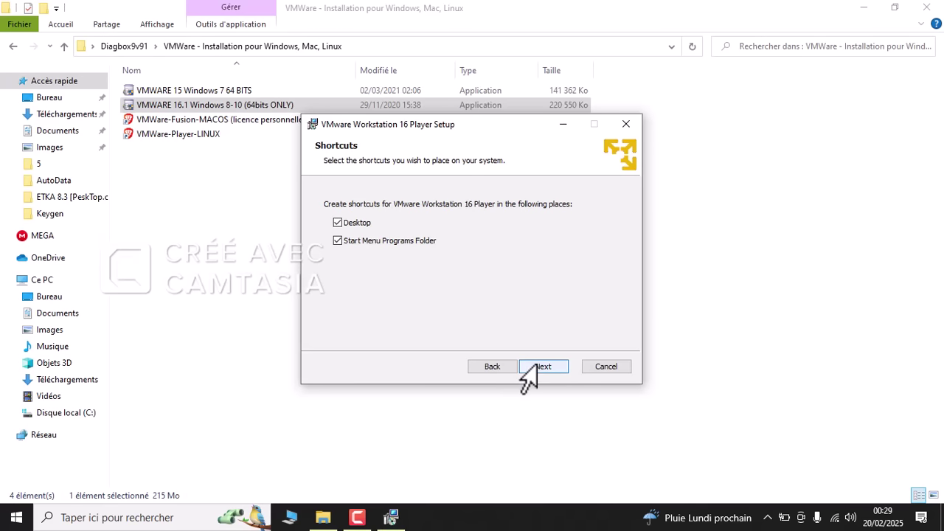
Install VMware Workstation 16 Player with the desktop and Start menu shortcuts, and finish setup without entering a license.
click(530, 369)
click(530, 369)
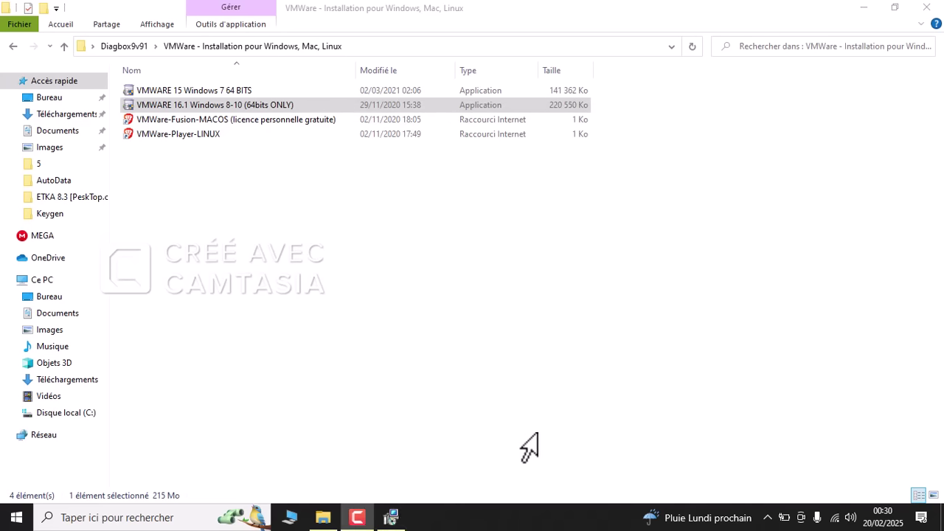
click(386, 518)
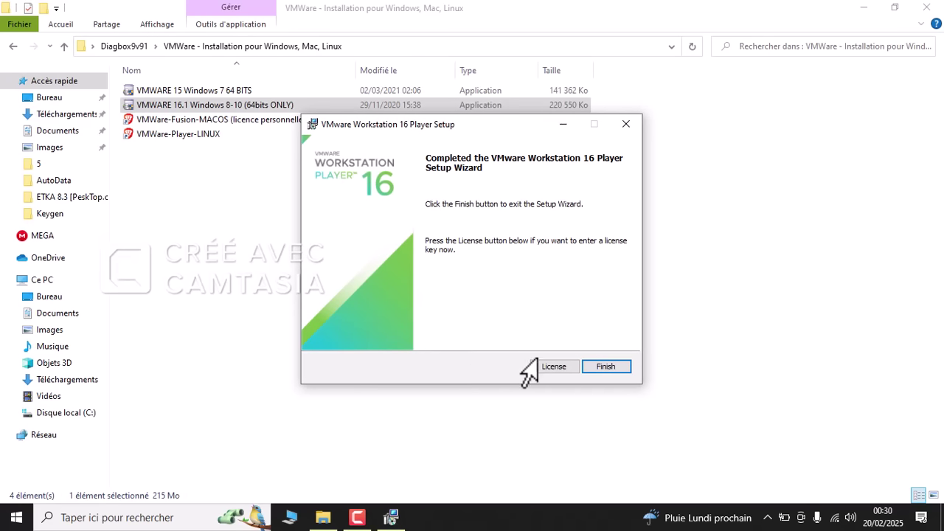
click(596, 367)
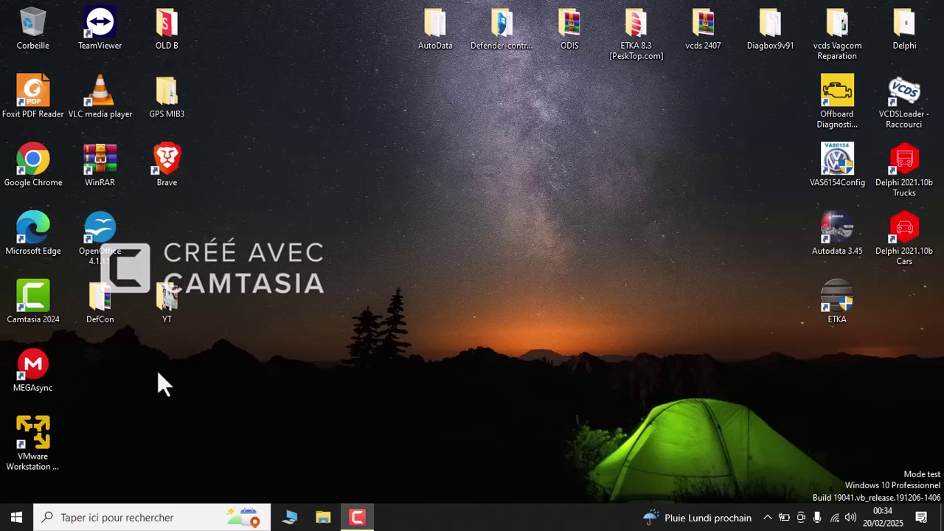
Start VMware Workstation Player from the desktop and choose free non-commercial use.
click(49, 426)
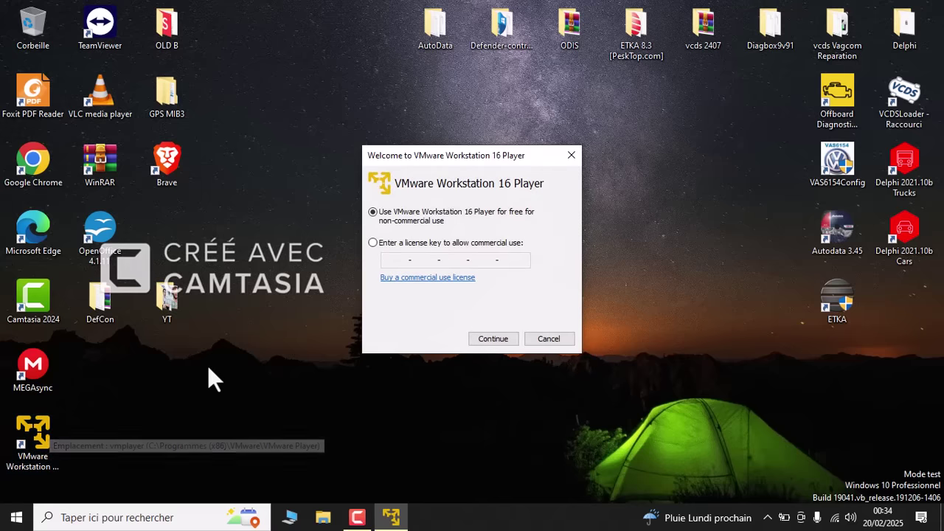
click(489, 338)
click(491, 340)
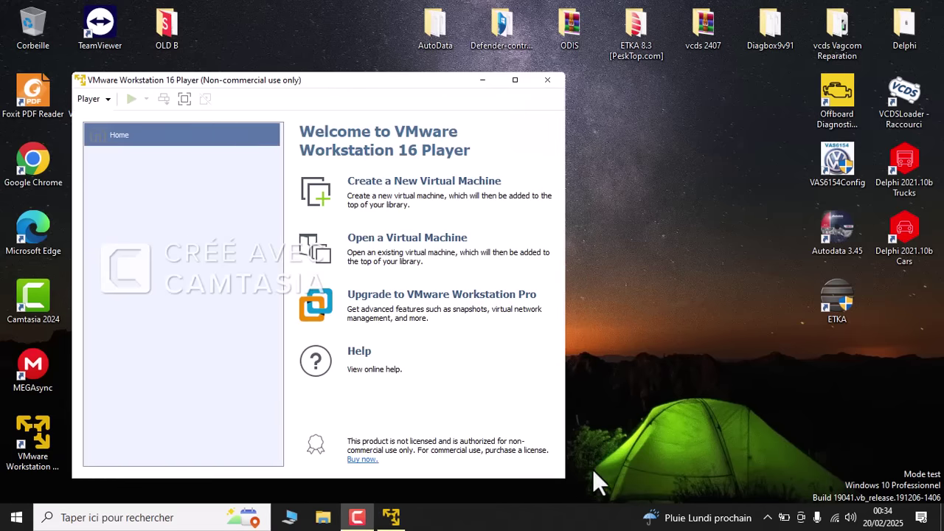
Add the existing virtual machine VM_Diagbox_9.91 from the desktop's Diagbox9v91 folder to the library.
click(376, 251)
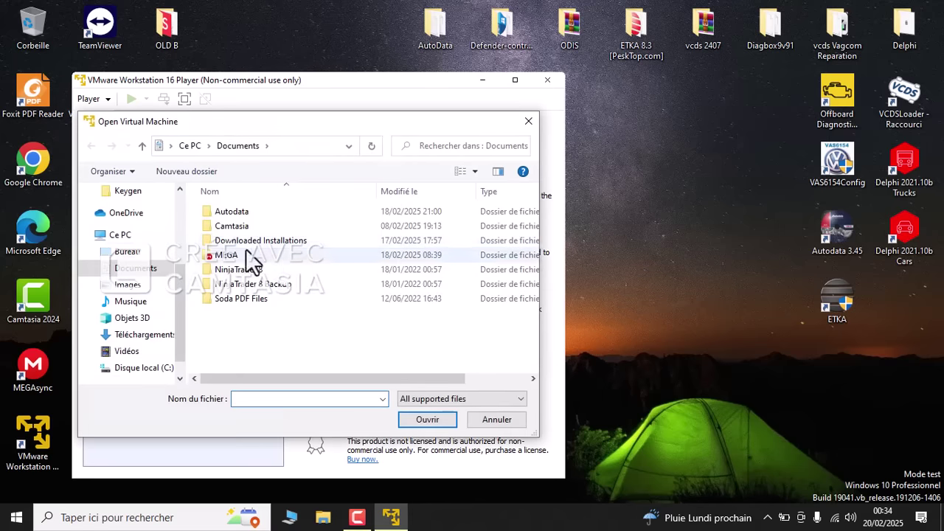
click(118, 234)
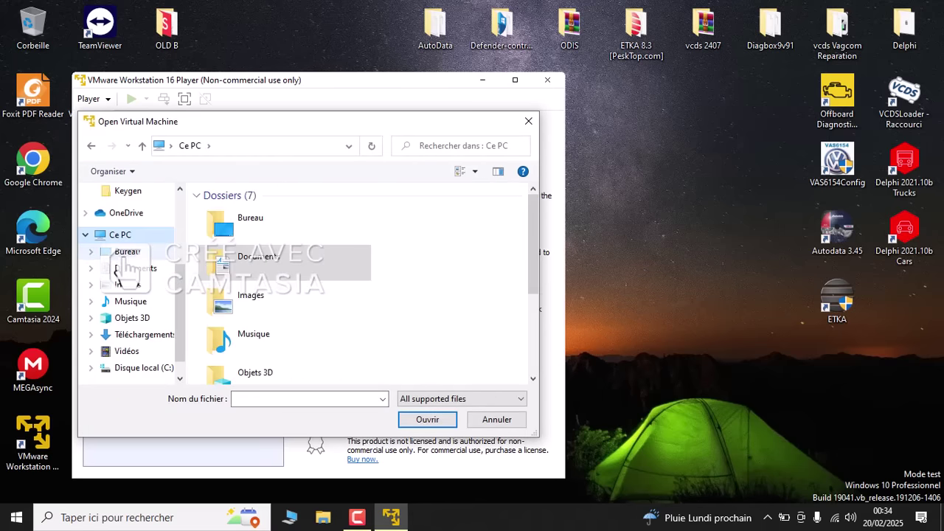
click(124, 252)
scroll(476, 299, down, 1)
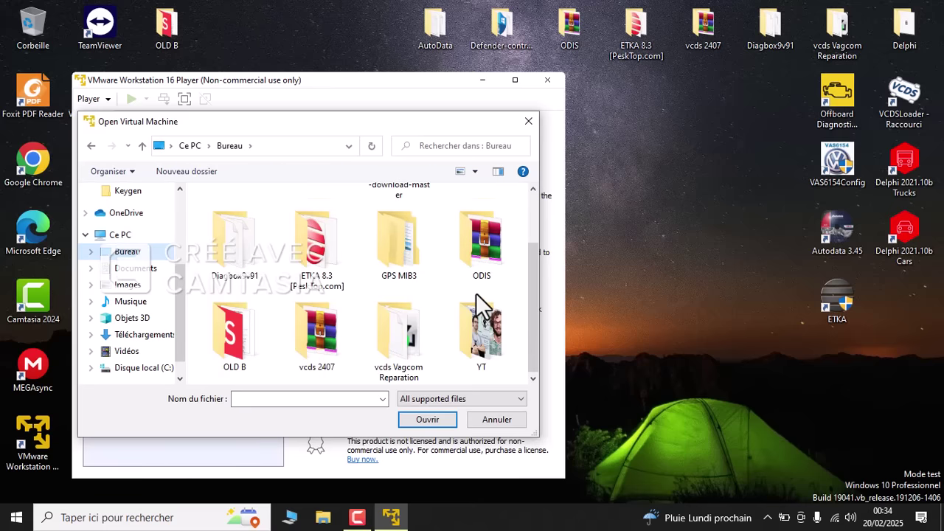
double_click(220, 233)
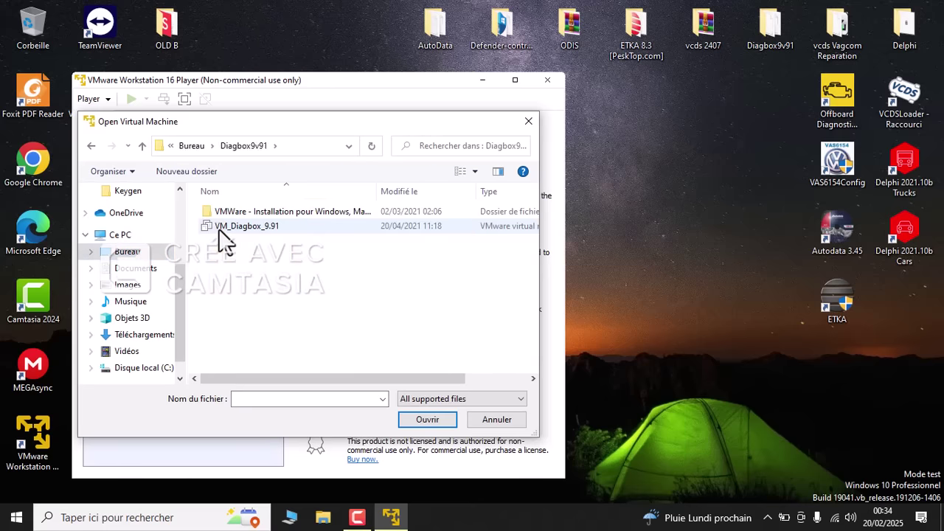
double_click(238, 228)
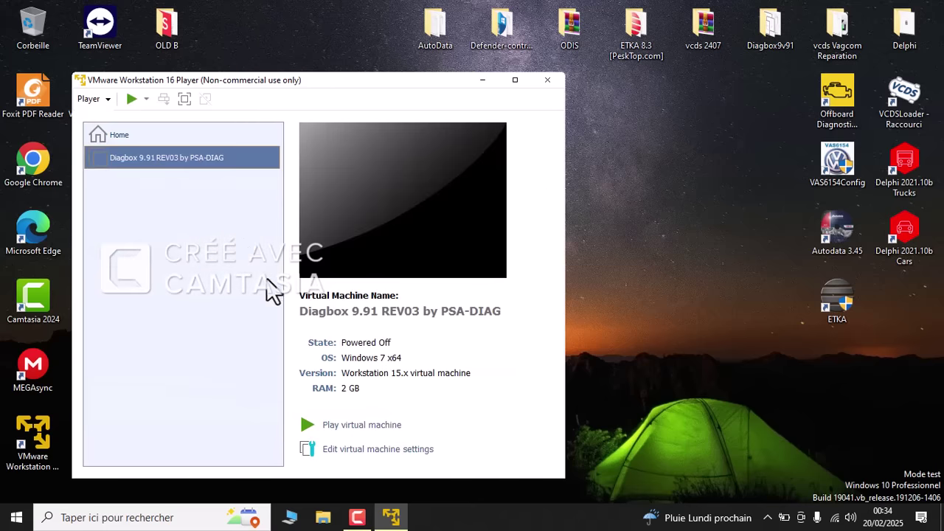
Start the Diagbox virtual machine as moved, skipping the VMware Tools download, and maximize its window.
click(354, 426)
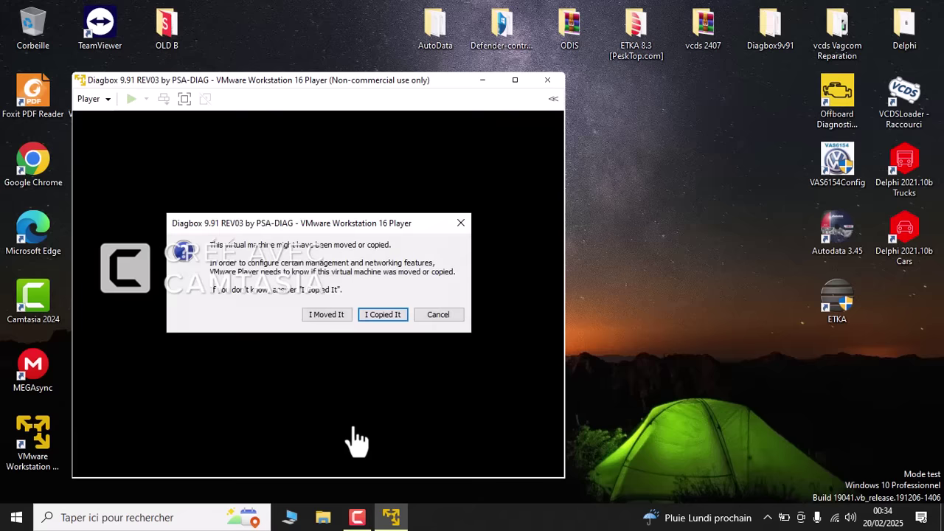
click(329, 317)
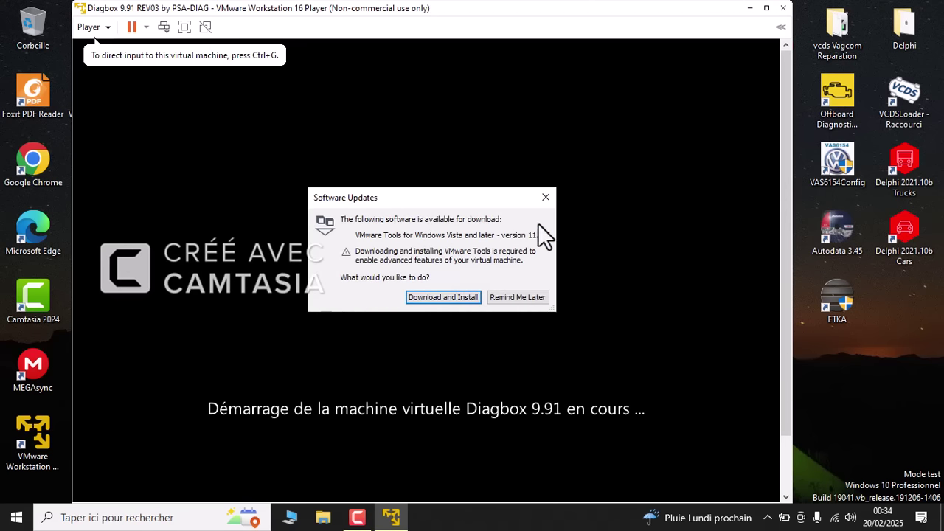
click(546, 196)
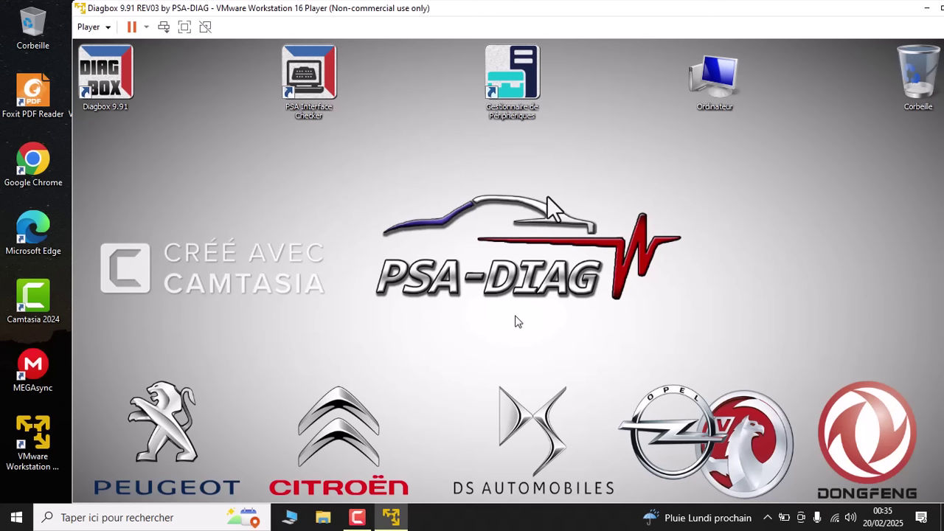
double_click(455, 13)
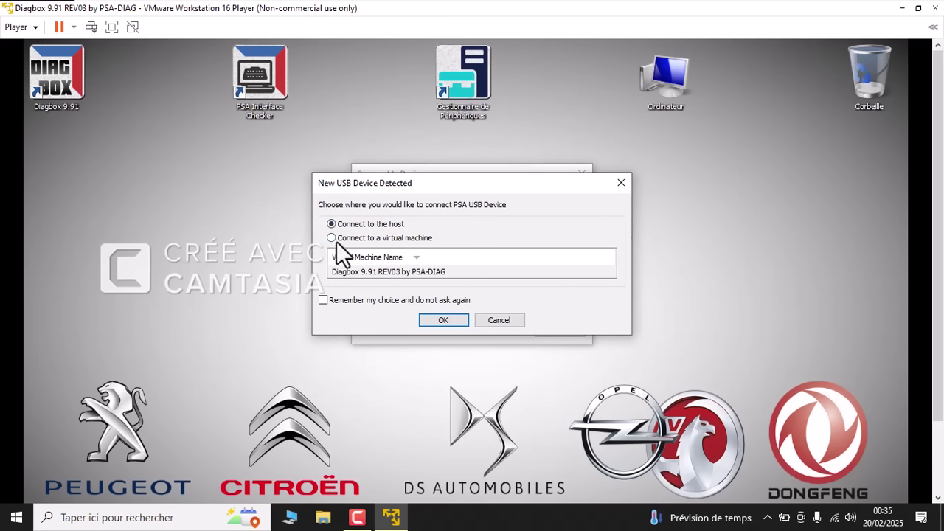
Connect the PSA USB Device to the Diagbox 9.91 REV03 virtual machine and dismiss the removable devices hint.
click(408, 272)
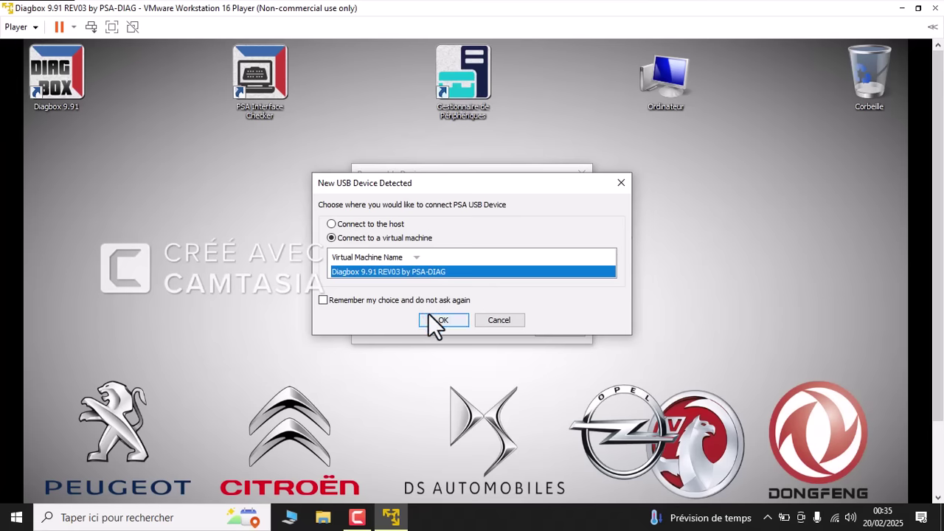
click(430, 317)
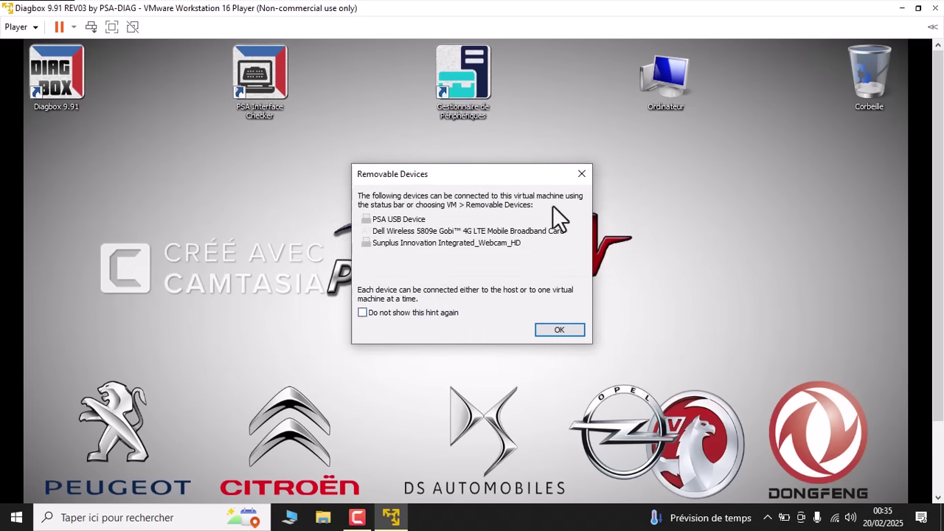
click(581, 173)
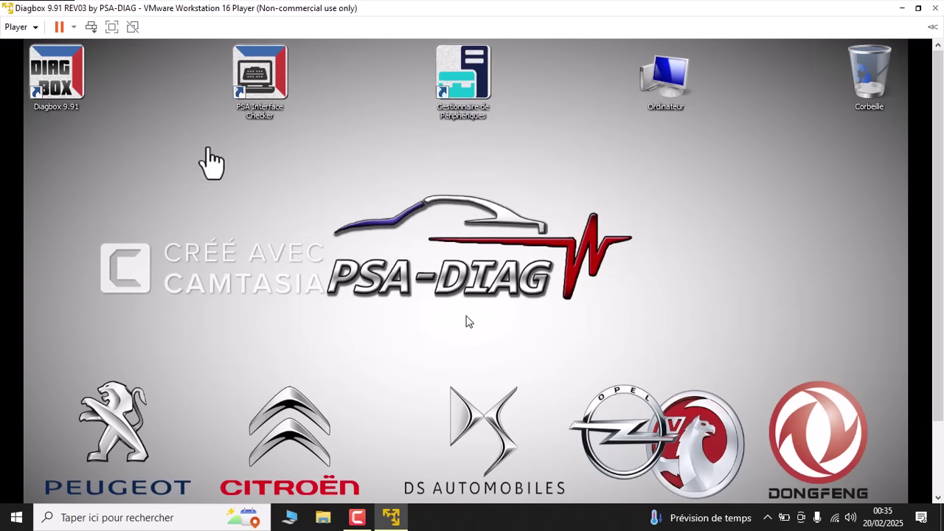
Launch Diagbox 9.91 from the virtual machine's desktop.
click(79, 81)
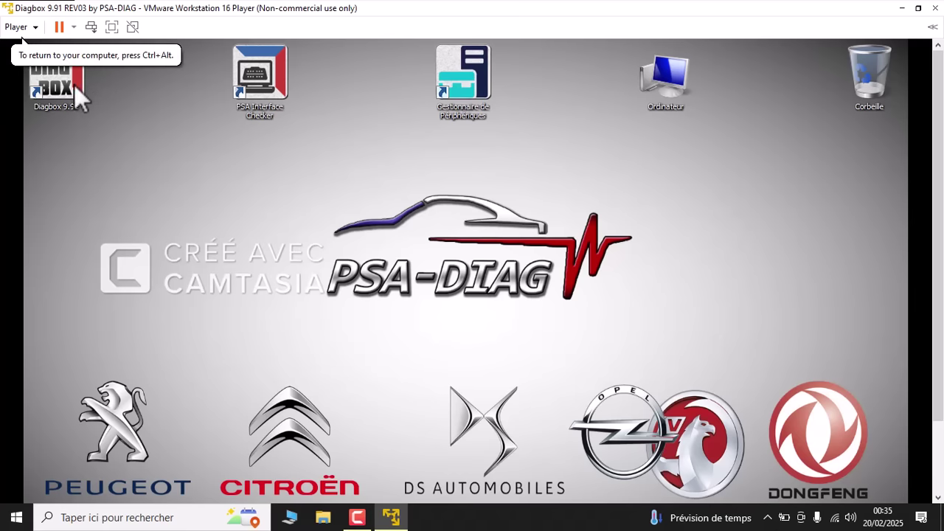
click(74, 84)
double_click(74, 84)
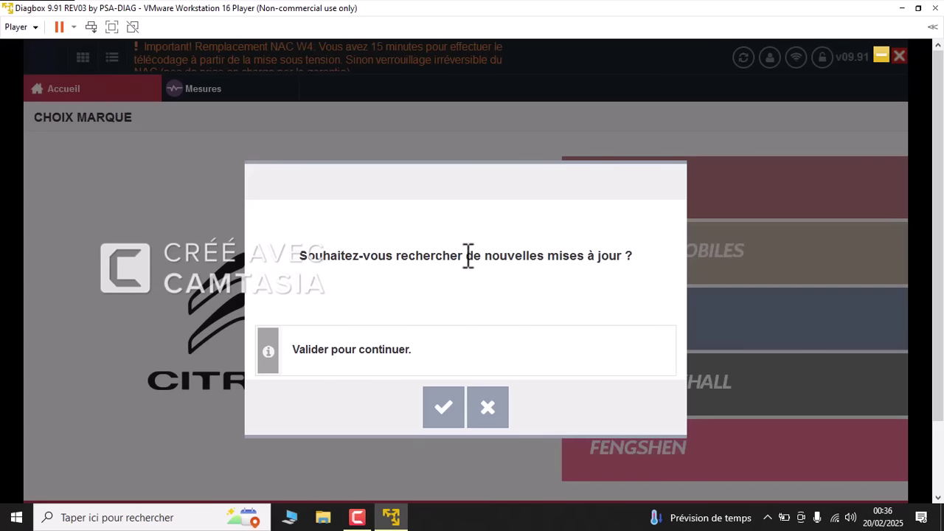
Decline the search for Diagbox updates, then quit the diagnostic application and confirm the exit.
click(490, 410)
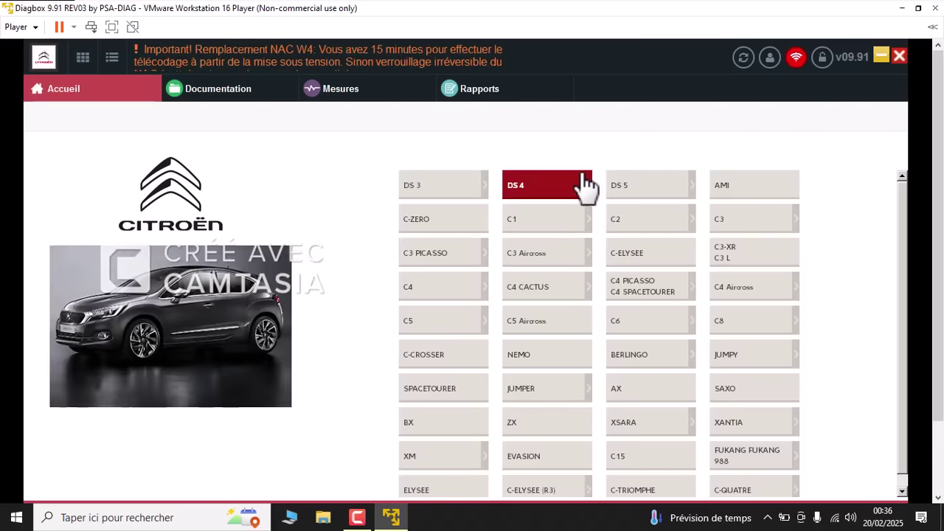
click(899, 58)
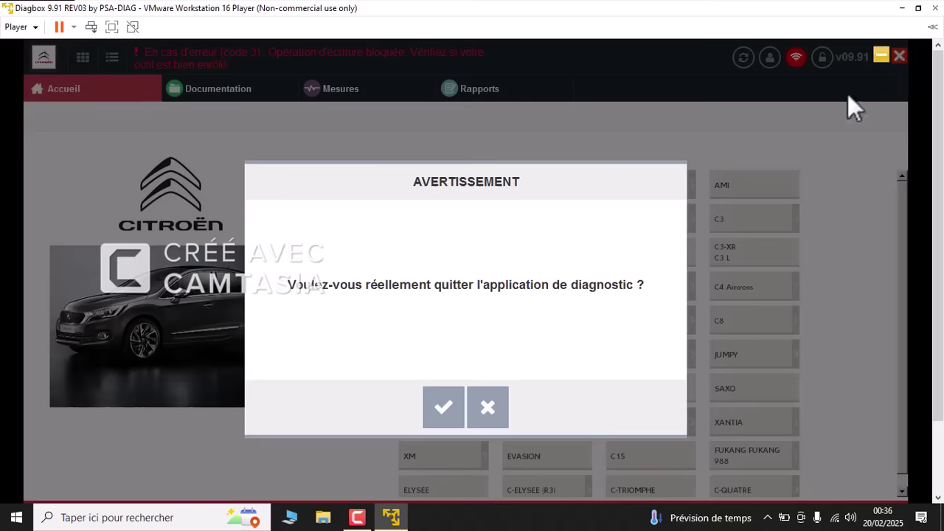
click(452, 409)
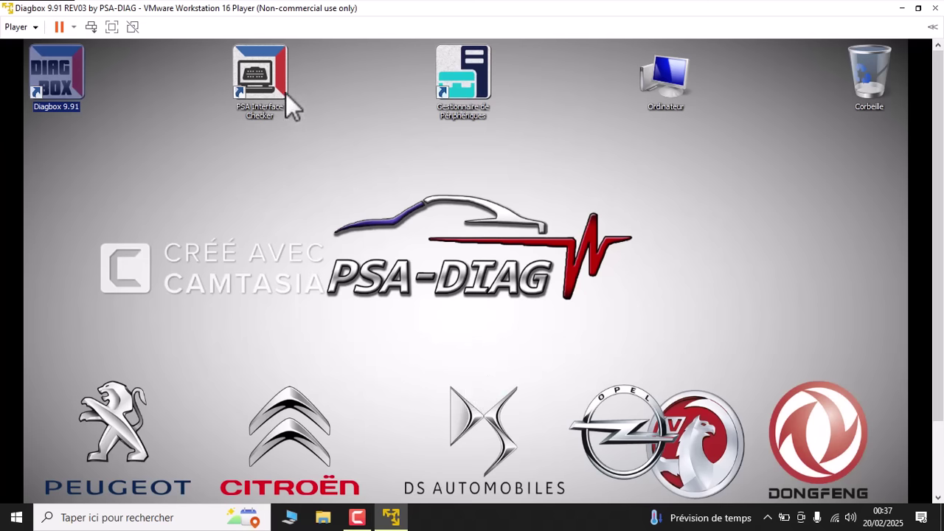
Open PSA Interface Checker from the virtual machine's desktop to view its window, and close it again.
double_click(269, 74)
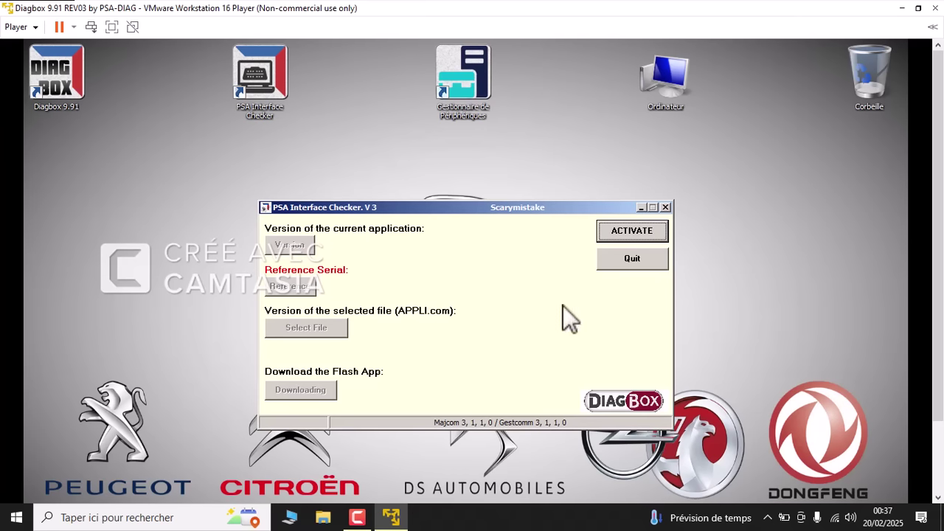
click(665, 207)
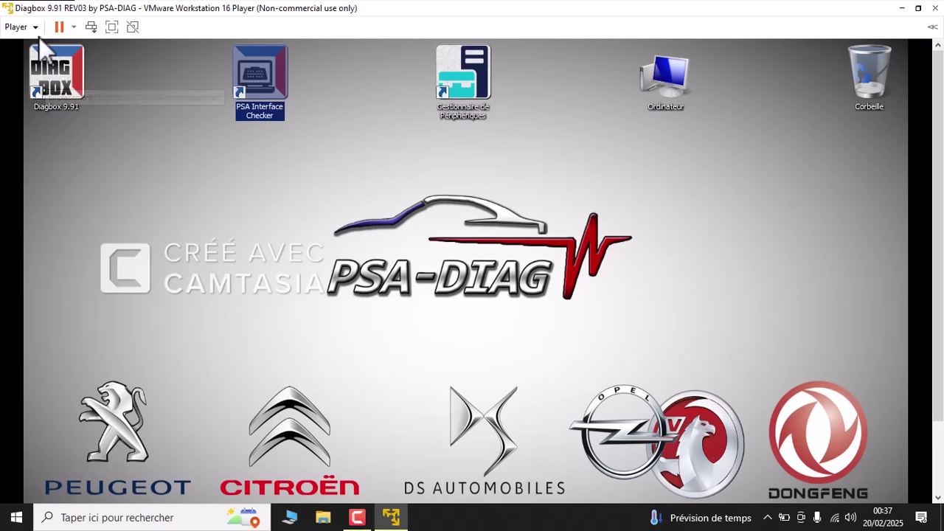
Shut down the Diagbox 9.91 REV03 guest and confirm powering off the virtual machine.
click(75, 28)
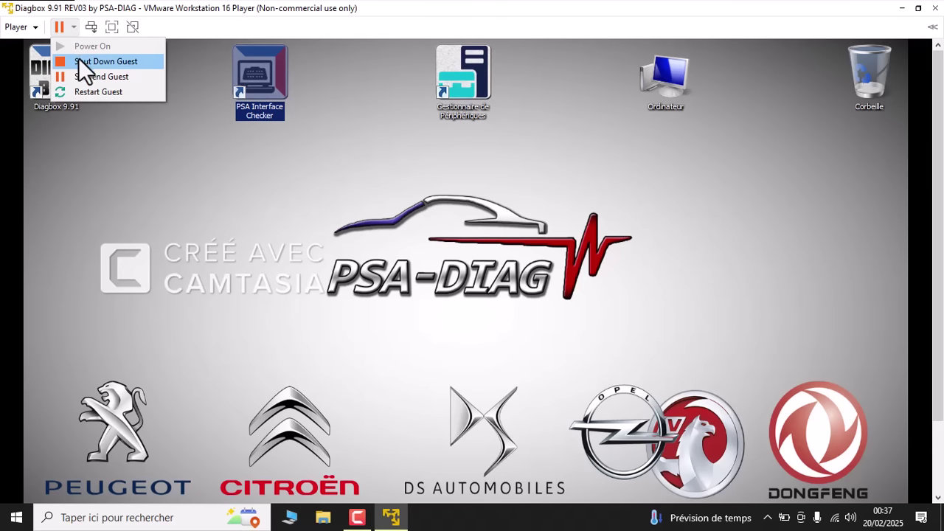
click(79, 61)
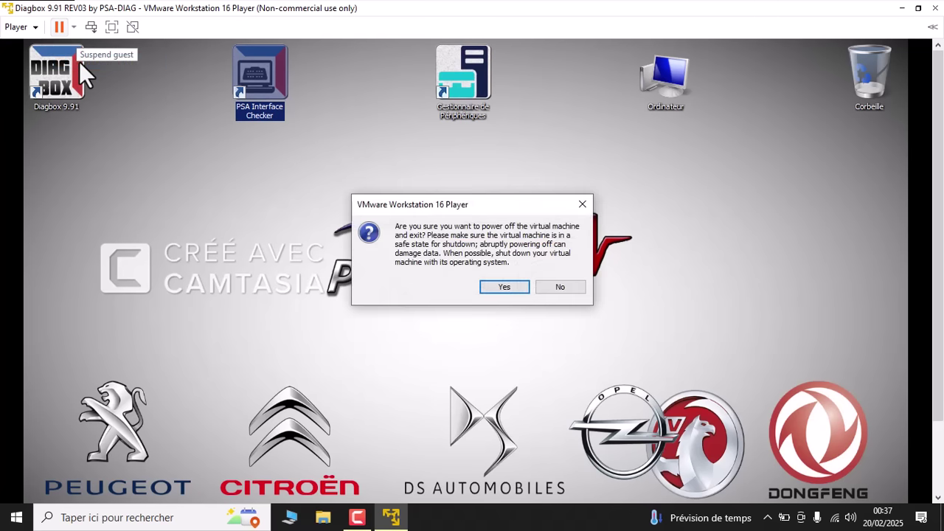
click(506, 286)
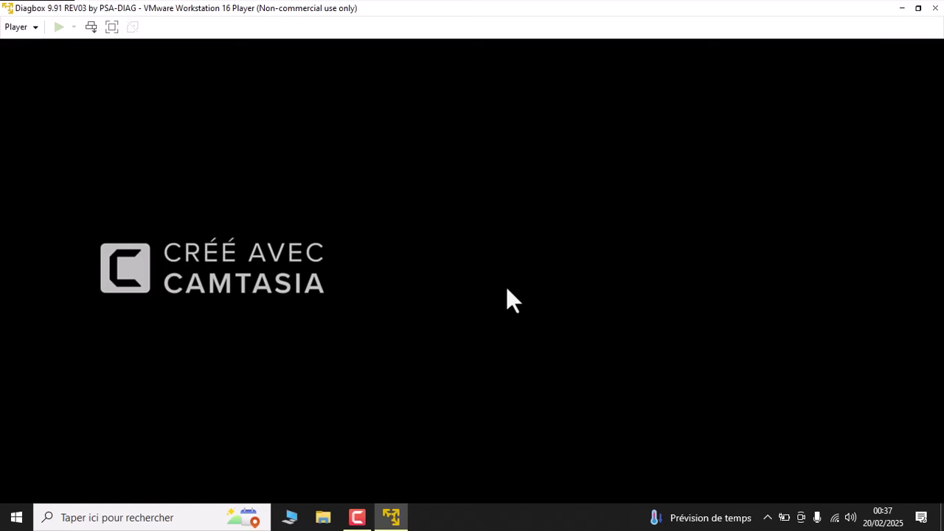